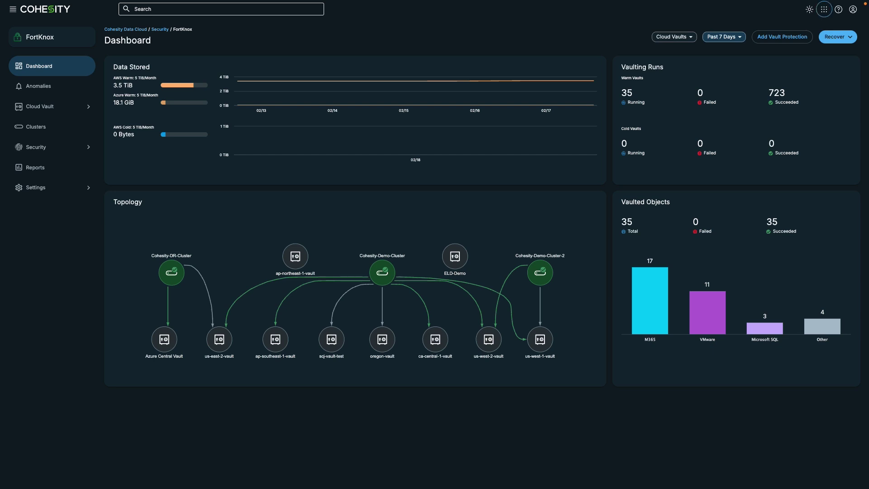
- Open the Cloud Vault Configuration list of ten provisioned vaults and expand Security in the sidebar
{"action": "left_click", "coordinate": [47, 113]}
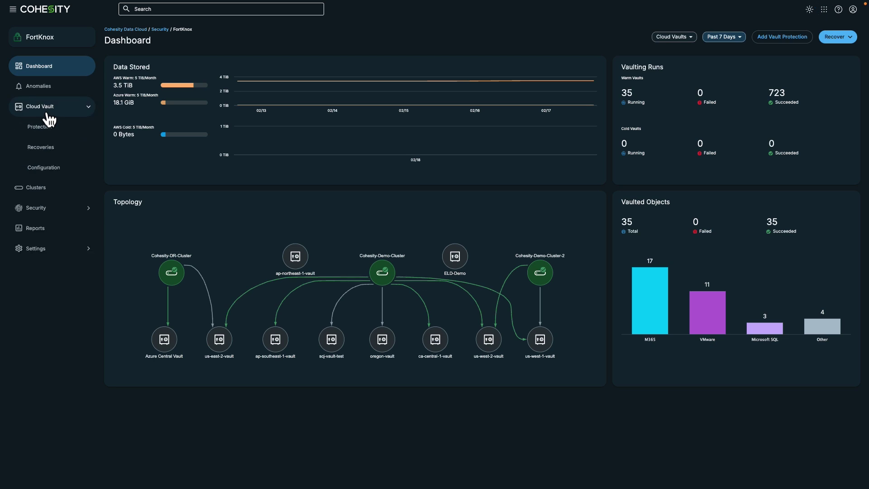
{"action": "left_click", "coordinate": [54, 168]}
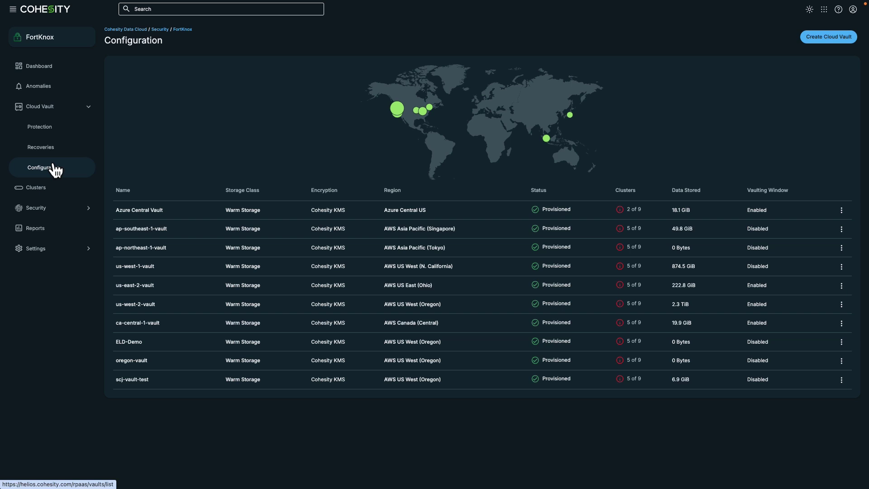
{"action": "left_click", "coordinate": [86, 209]}
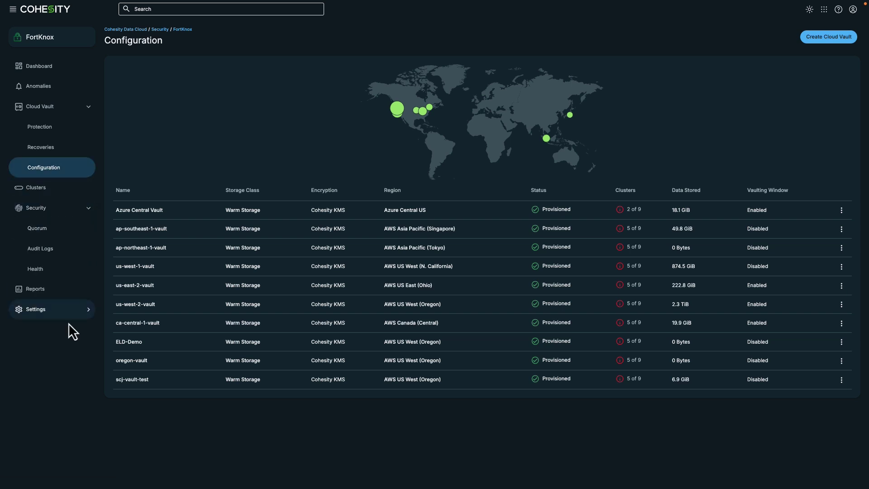
- Open Security > Quorum and view the Groups list showing the TAG Admins group
{"action": "left_click", "coordinate": [57, 234]}
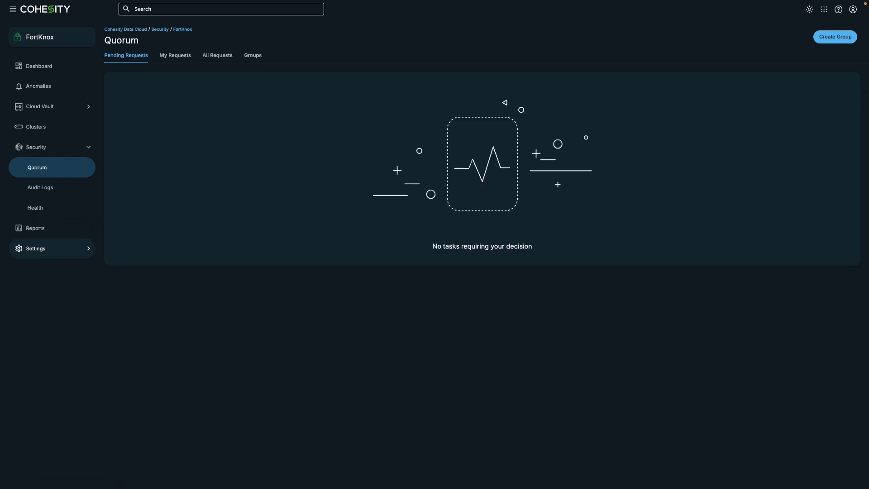
{"action": "left_click", "coordinate": [256, 56]}
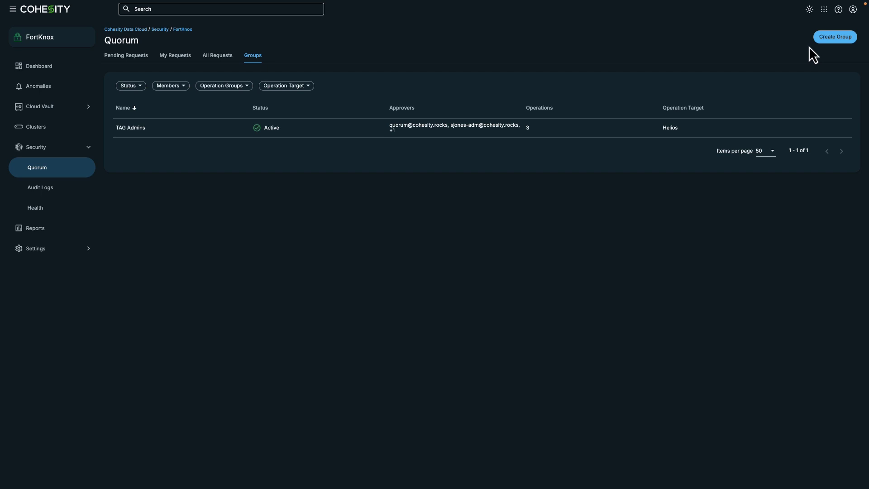
{"action": "mouse_move", "coordinate": [821, 132]}
{"action": "left_click", "coordinate": [813, 129]}
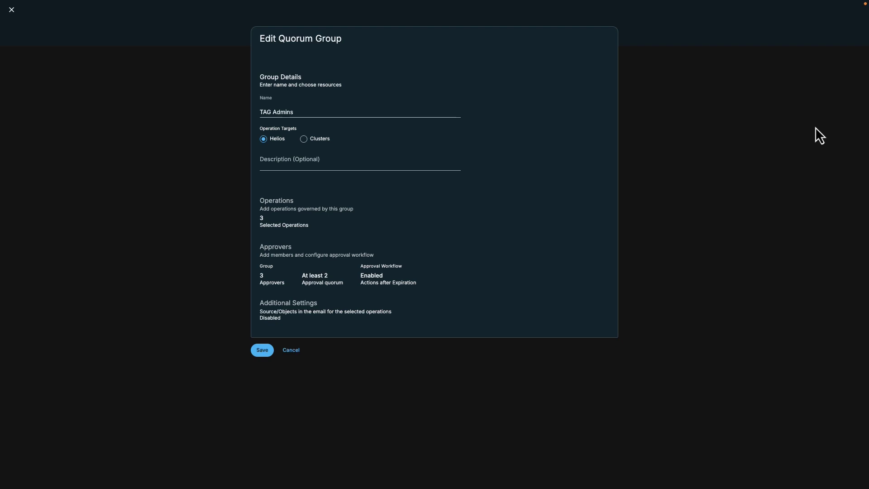
{"action": "left_click", "coordinate": [608, 200]}
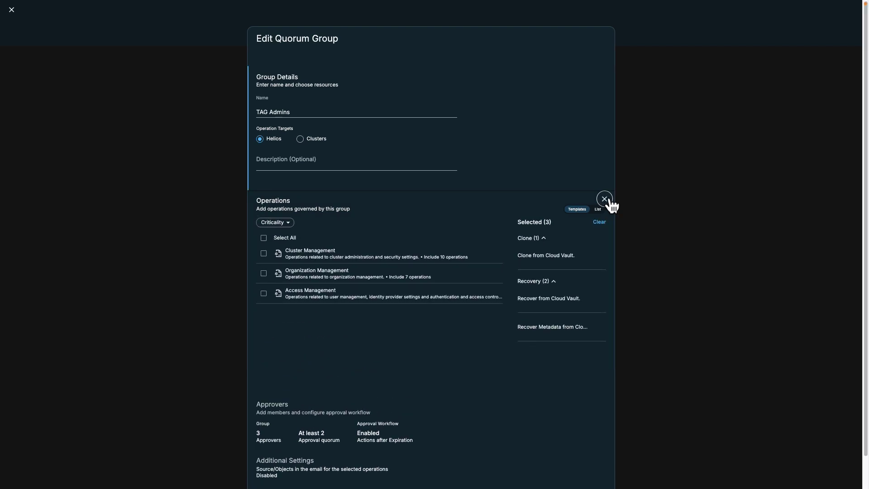
{"action": "left_click", "coordinate": [608, 201]}
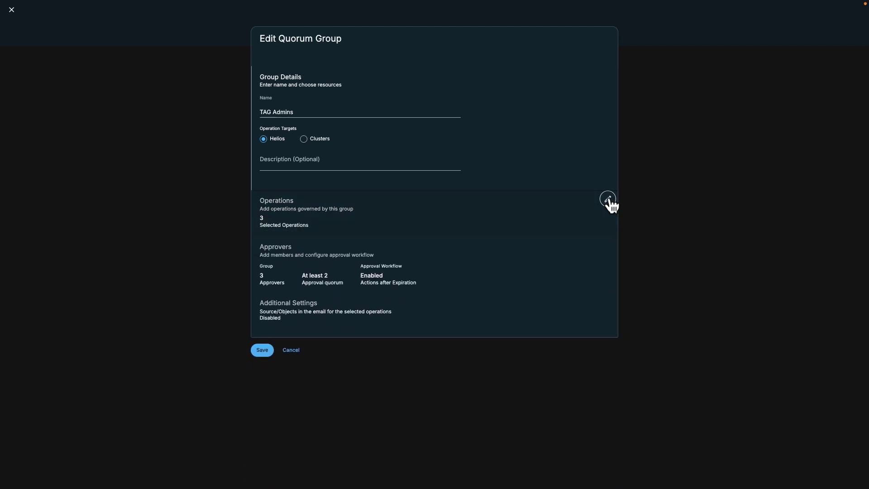
{"action": "left_click", "coordinate": [564, 270]}
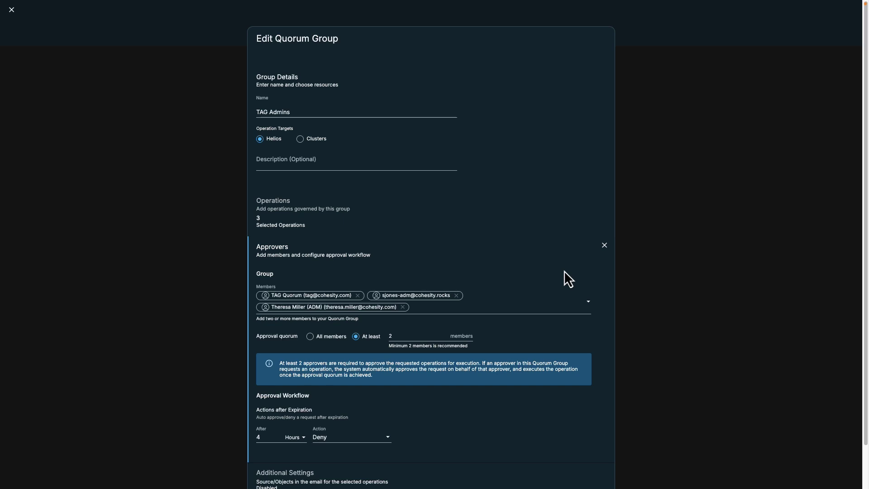
{"action": "scroll", "coordinate": [659, 336], "scroll_direction": "down", "scroll_amount": 2}
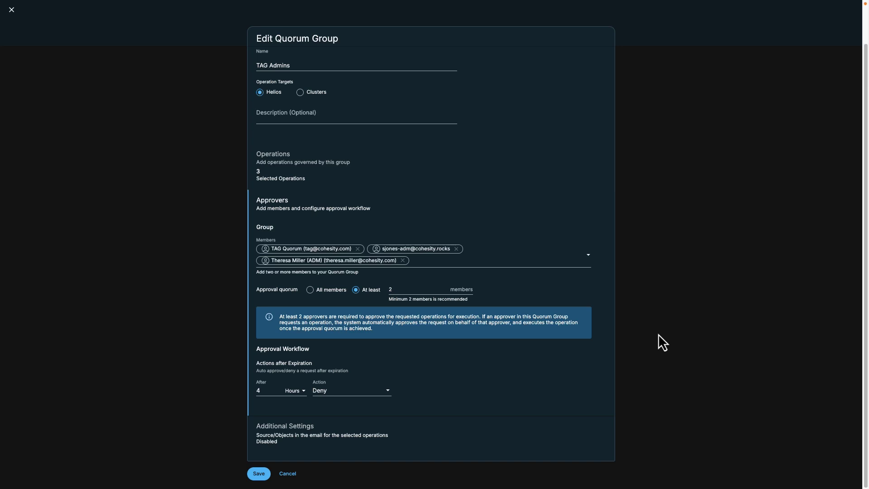
{"action": "left_click", "coordinate": [286, 475]}
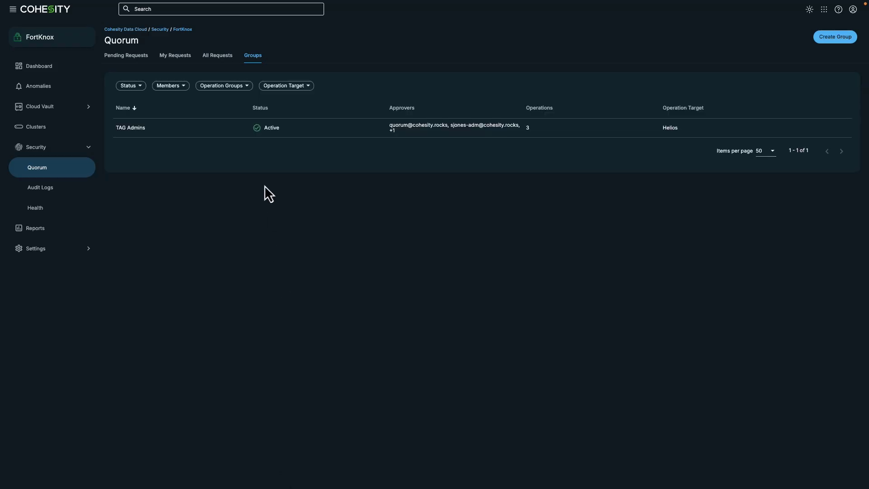
- Check all quorum requests, then open the Cloud Vault Protection activity listing 127 runs
{"action": "left_click", "coordinate": [222, 58]}
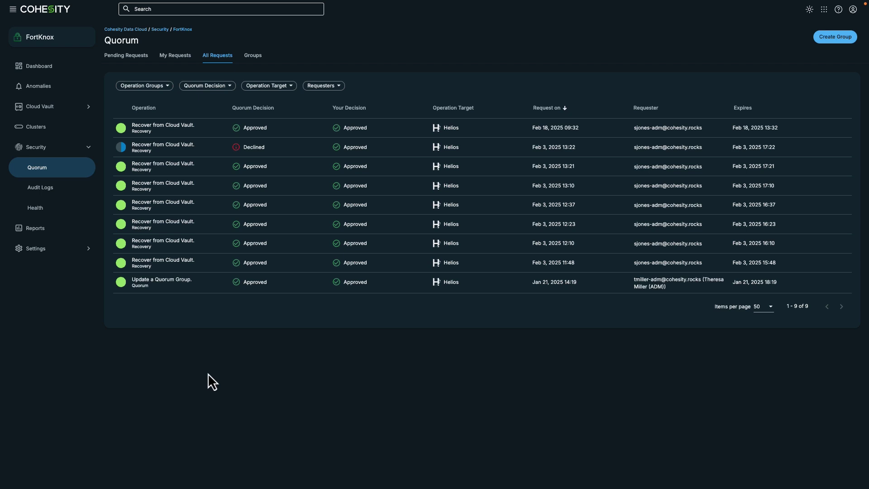
{"action": "left_click", "coordinate": [86, 106]}
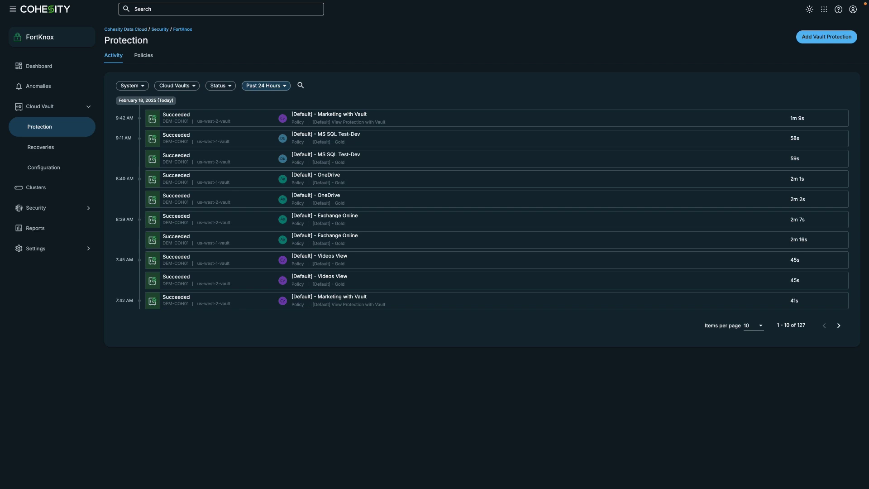
- Show the Policies list of 13 protection policies with their clusters and cloud vaults
{"action": "left_click", "coordinate": [151, 56]}
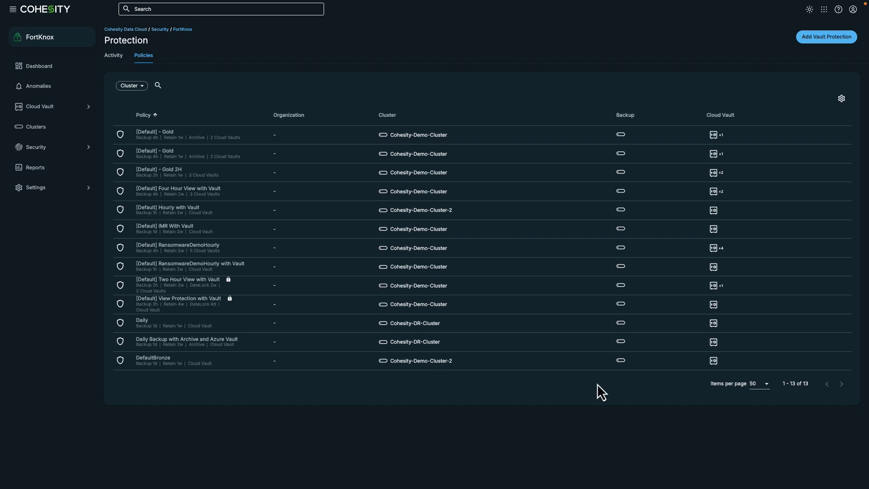
- Launch the Add Cloud Vault Protection wizard to pick a cluster policy
{"action": "left_click", "coordinate": [824, 38]}
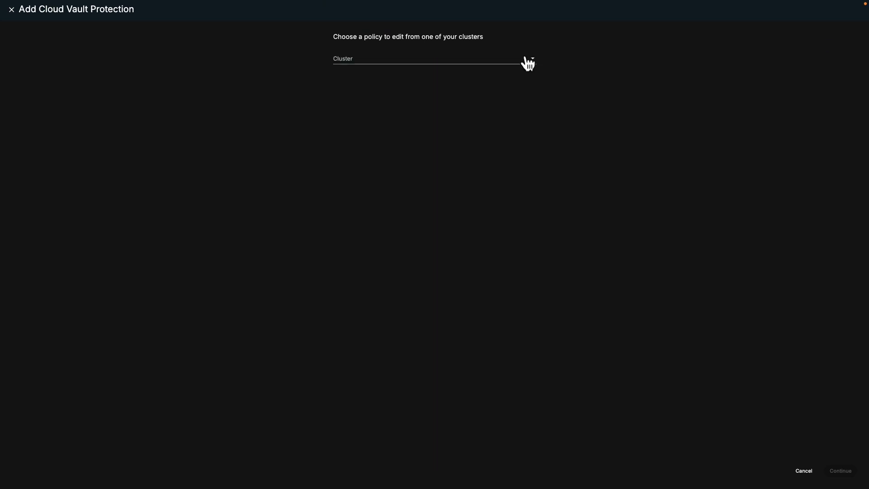
- Choose Cohesity-Demo-Cluster-2 and its [Default] Gold policy to edit
{"action": "left_click", "coordinate": [524, 62]}
{"action": "left_click", "coordinate": [503, 87]}
{"action": "left_click", "coordinate": [516, 86]}
{"action": "left_click", "coordinate": [523, 109]}
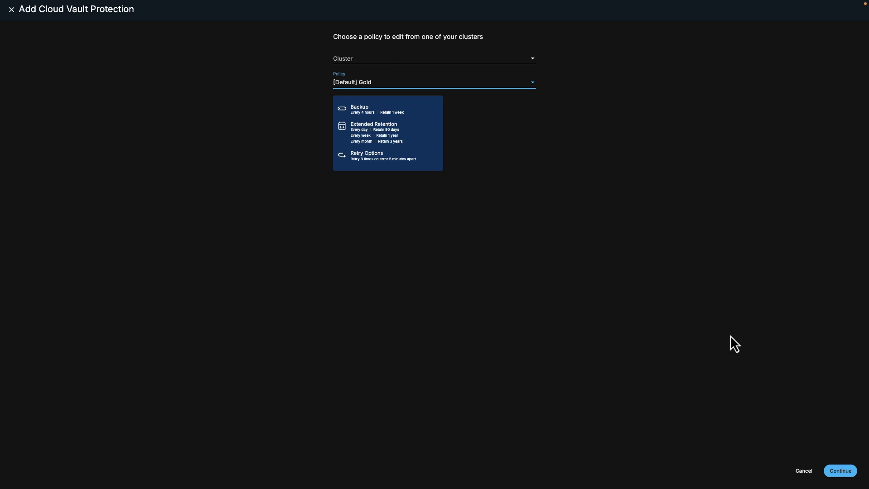
{"action": "left_click", "coordinate": [843, 472]}
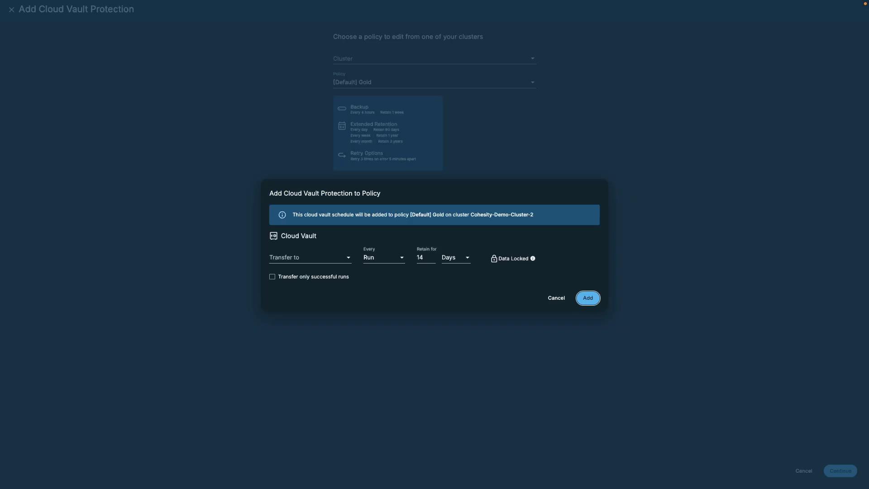
- Set the vault transfer destination to oregon-vault with a frequency of every 1 Week
{"action": "left_click", "coordinate": [301, 259]}
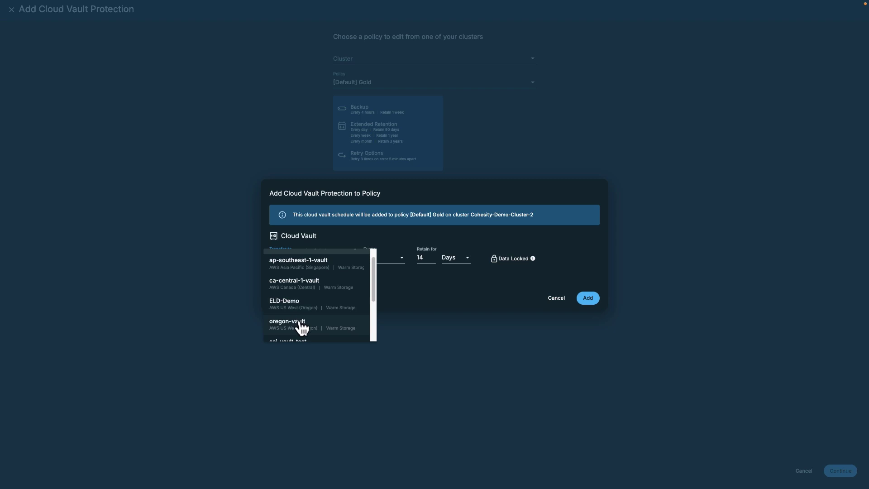
{"action": "left_click", "coordinate": [298, 322]}
{"action": "left_click", "coordinate": [383, 267]}
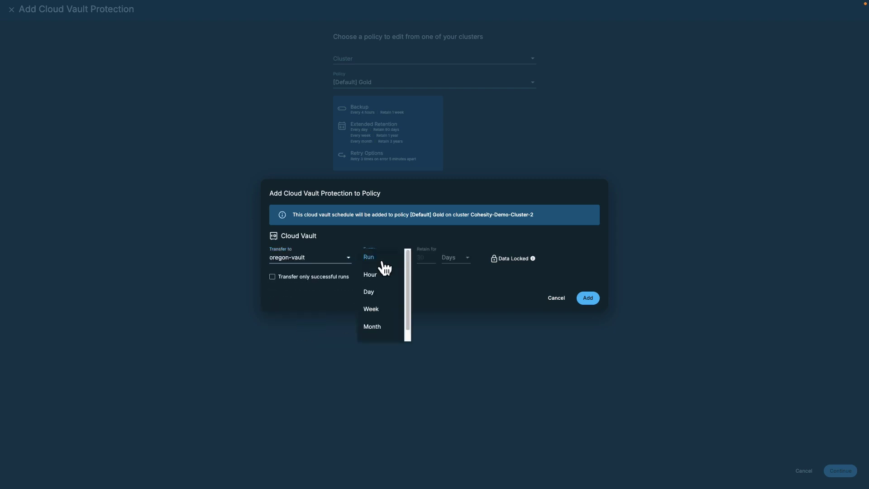
{"action": "left_click", "coordinate": [372, 310]}
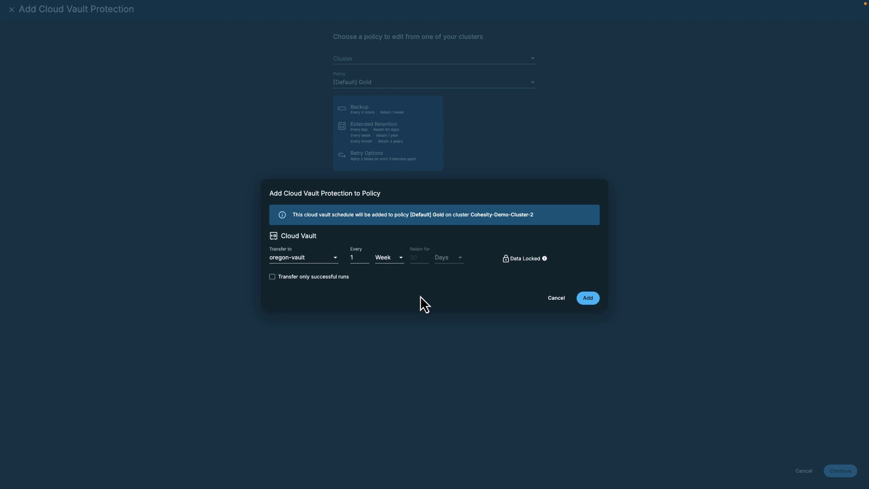
- Add the oregon-vault schedule, limit it to successful runs, and save [Default] - Gold 2H
{"action": "left_click", "coordinate": [587, 299]}
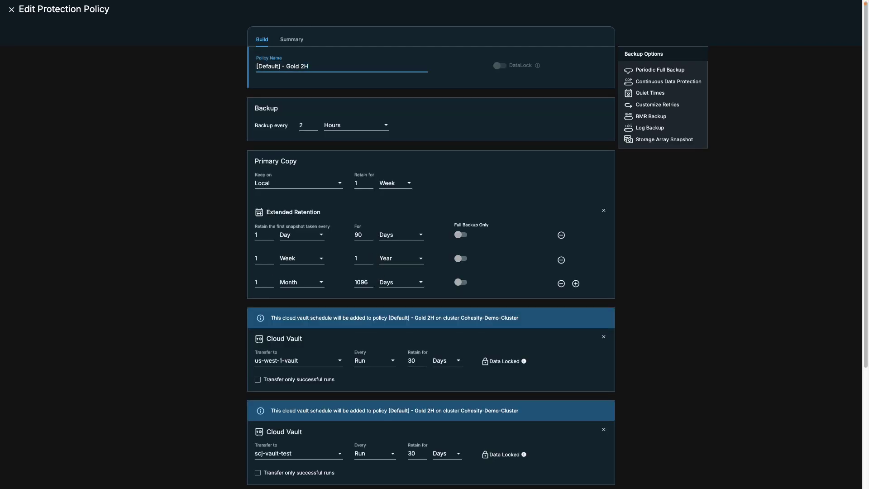
{"action": "scroll", "coordinate": [172, 330], "scroll_direction": "down", "scroll_amount": 1}
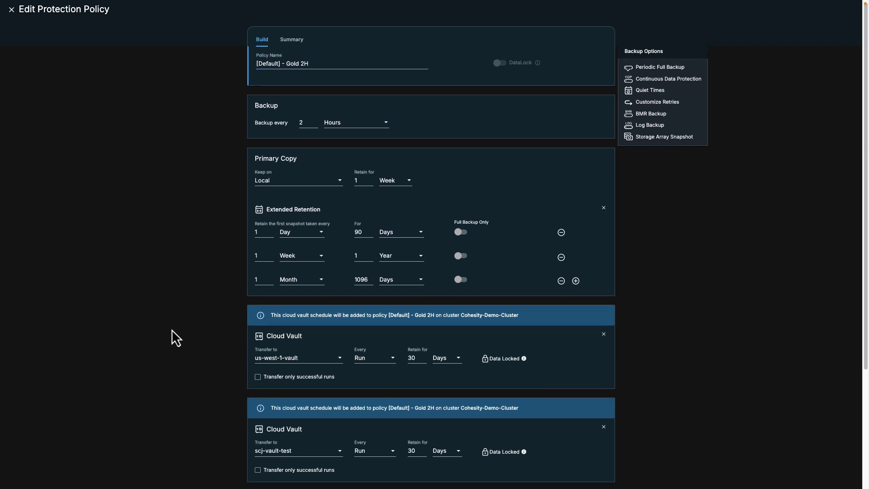
{"action": "scroll", "coordinate": [172, 330], "scroll_direction": "down", "scroll_amount": 1}
{"action": "scroll", "coordinate": [171, 330], "scroll_direction": "down", "scroll_amount": 3}
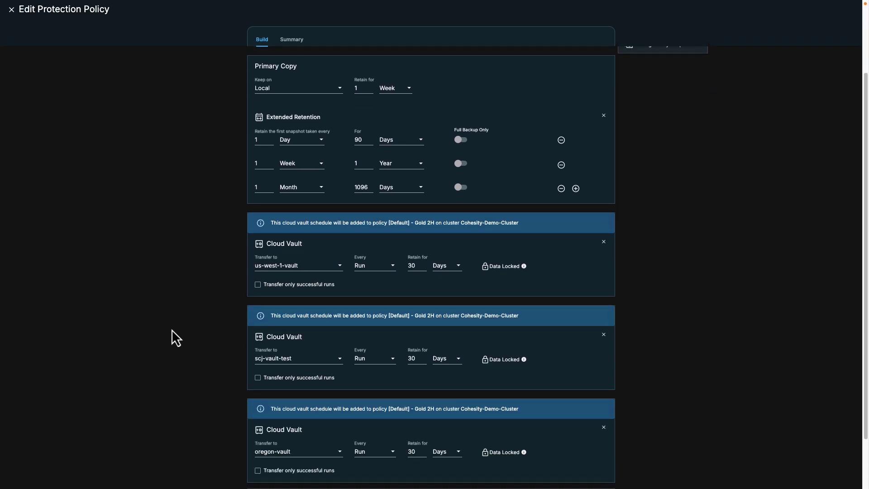
{"action": "scroll", "coordinate": [172, 331], "scroll_direction": "down", "scroll_amount": 1}
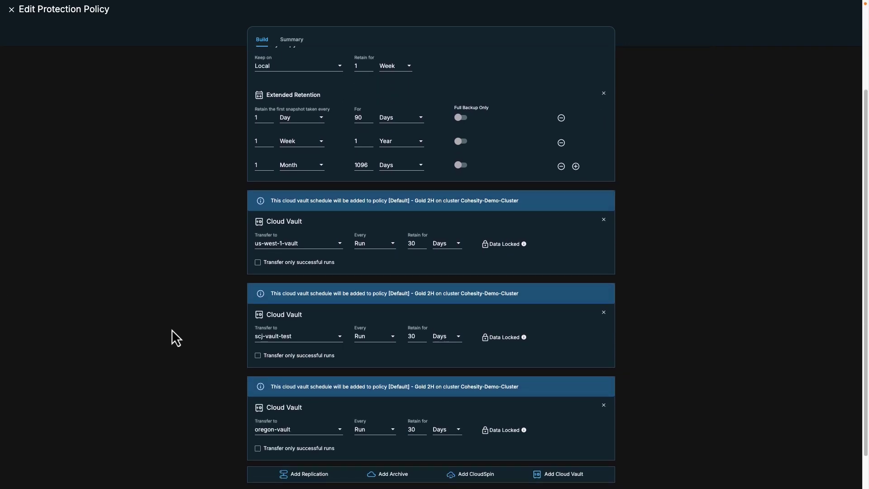
{"action": "scroll", "coordinate": [171, 330], "scroll_direction": "down", "scroll_amount": 1}
{"action": "scroll", "coordinate": [172, 330], "scroll_direction": "down", "scroll_amount": 2}
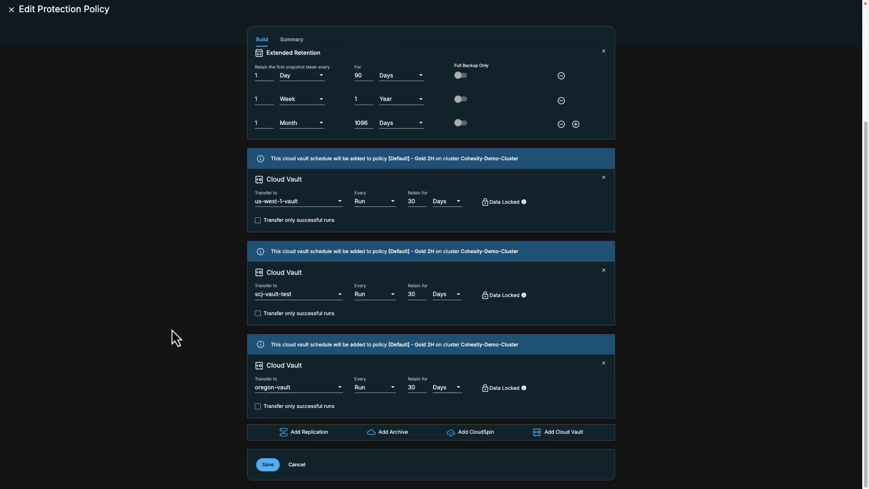
{"action": "left_click", "coordinate": [258, 406]}
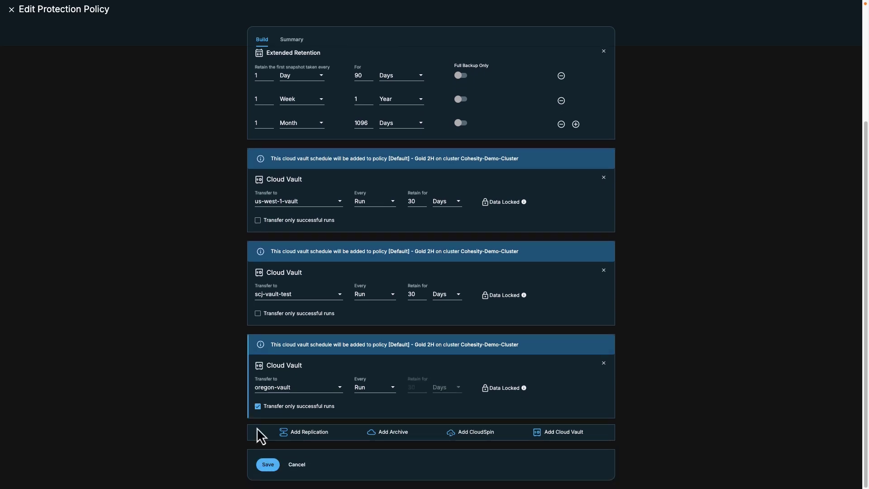
{"action": "left_click", "coordinate": [268, 465]}
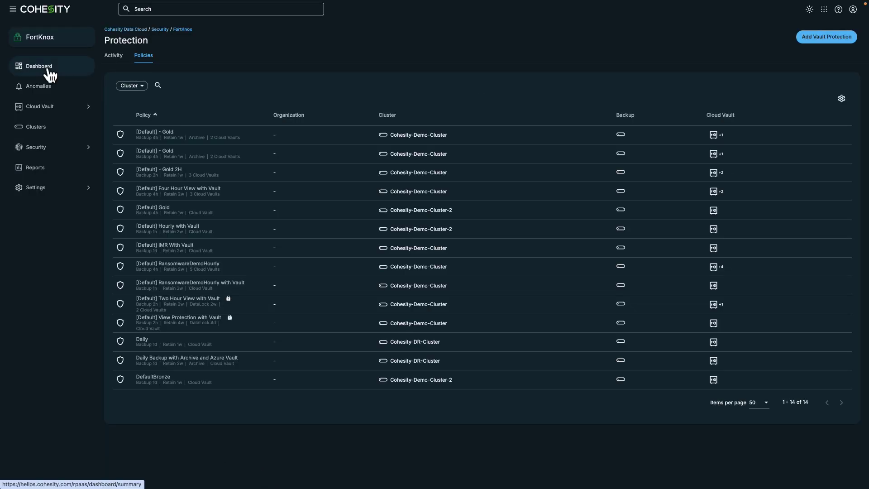
- From the Dashboard, start a Virtual Machines recovery on Cohesity-Demo-Cluster-2
{"action": "left_click", "coordinate": [46, 69]}
{"action": "left_click", "coordinate": [838, 36]}
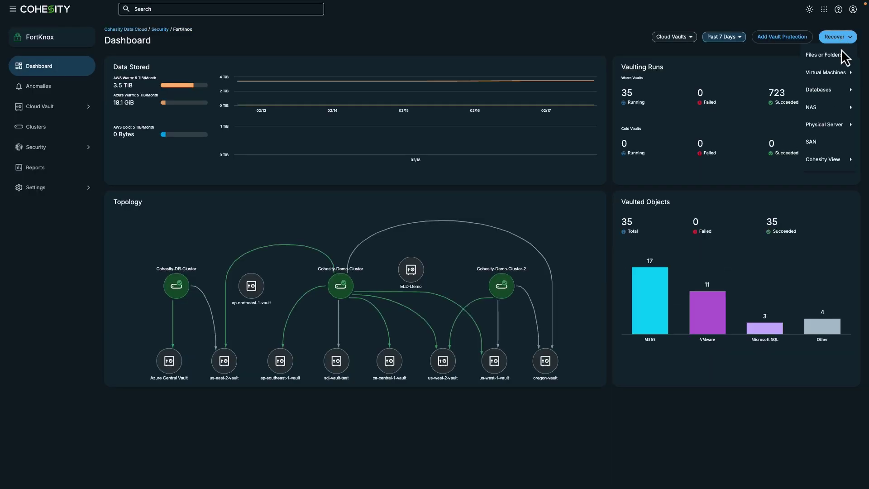
{"action": "mouse_move", "coordinate": [844, 73]}
{"action": "left_click", "coordinate": [755, 109]}
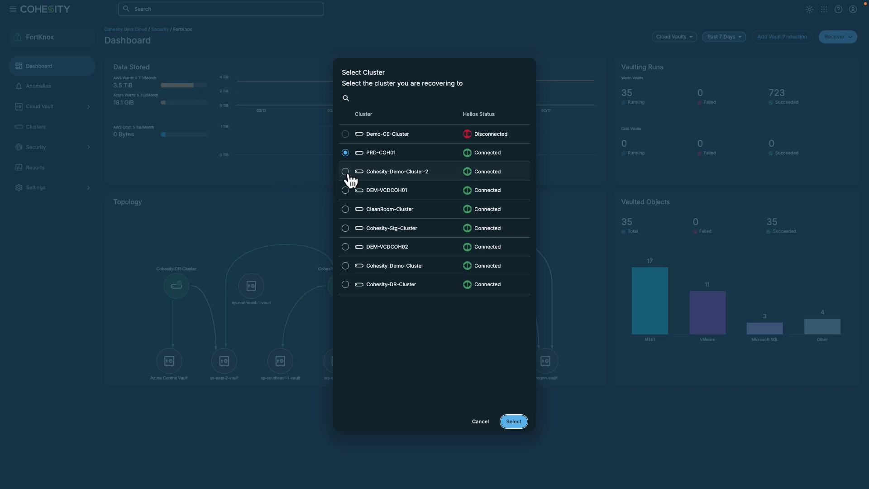
{"action": "left_click", "coordinate": [347, 172]}
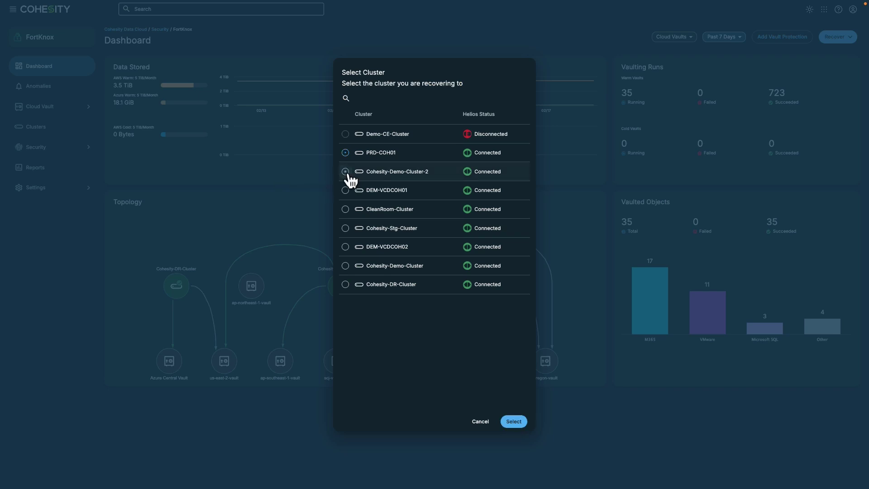
{"action": "left_click", "coordinate": [520, 423]}
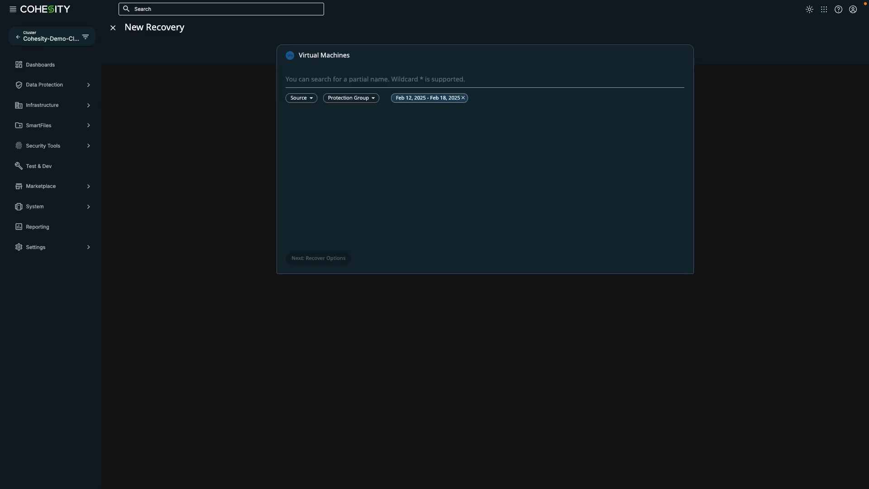
- Filter VMs to the [Default] WIN-APP 21-23 protection group, search *, and select the group
{"action": "left_click", "coordinate": [349, 98]}
{"action": "type", "text": "app"}
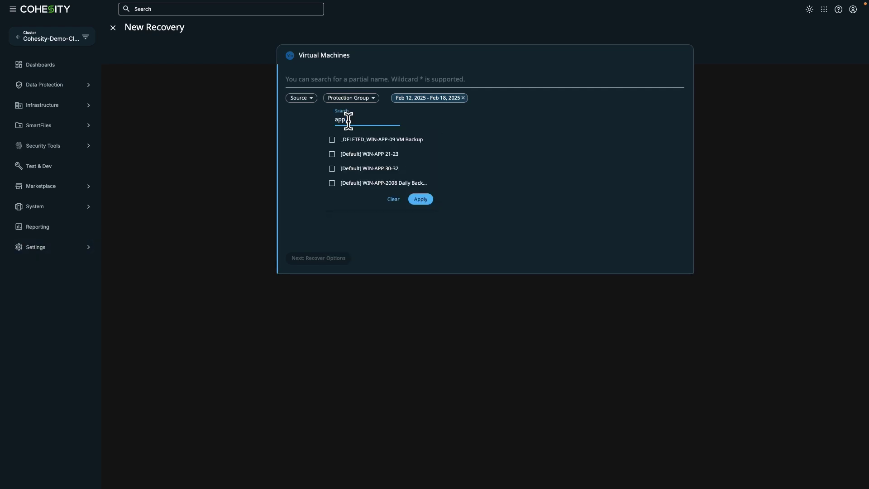
{"action": "left_click", "coordinate": [332, 155]}
{"action": "left_click", "coordinate": [420, 200]}
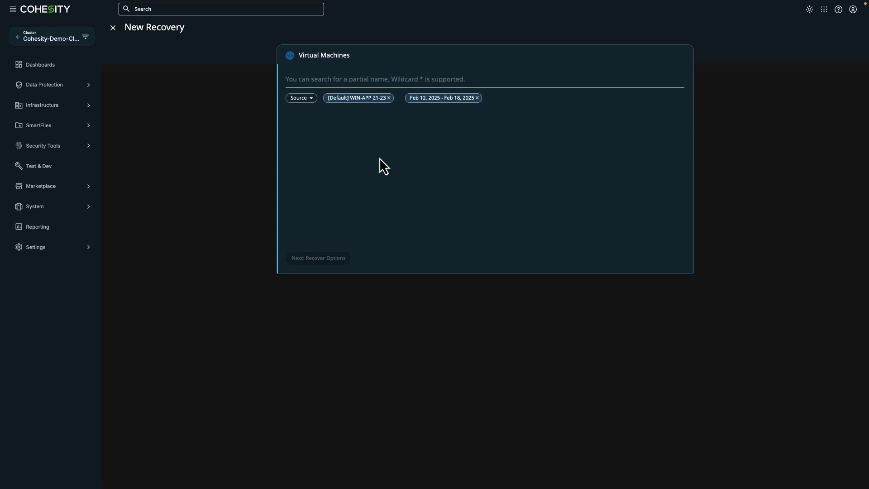
{"action": "left_click", "coordinate": [340, 83]}
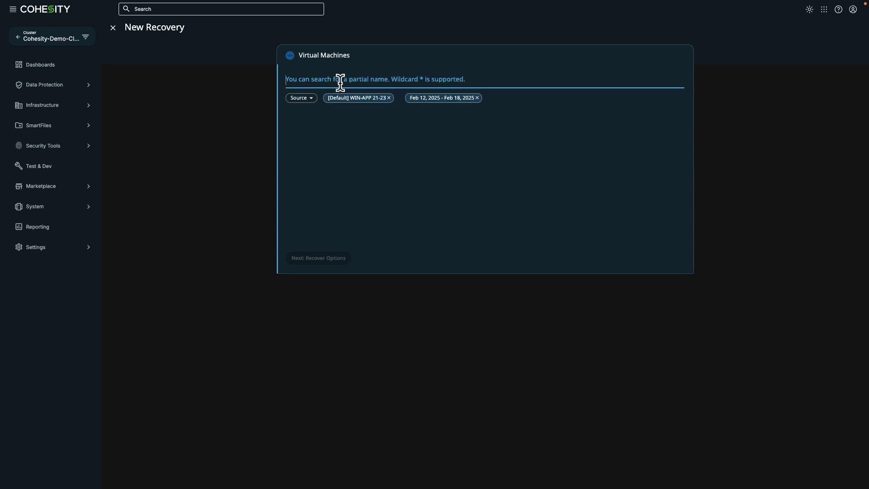
{"action": "type", "text": "*"}
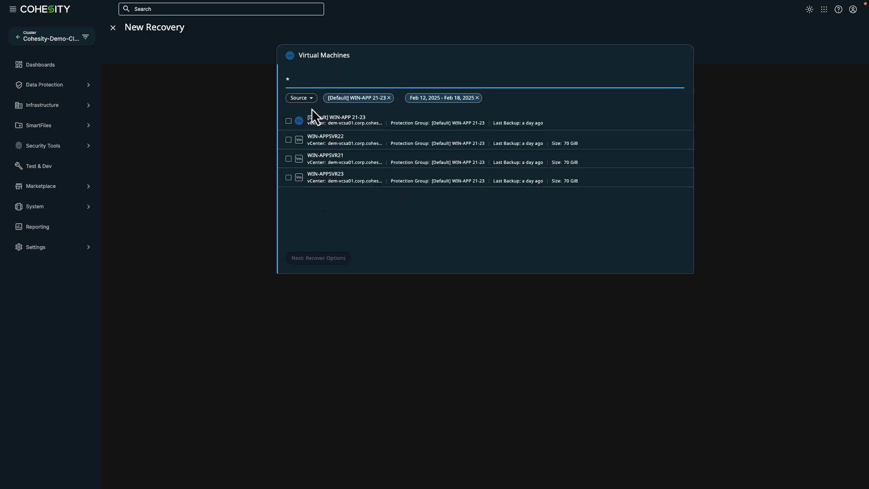
{"action": "left_click", "coordinate": [289, 122]}
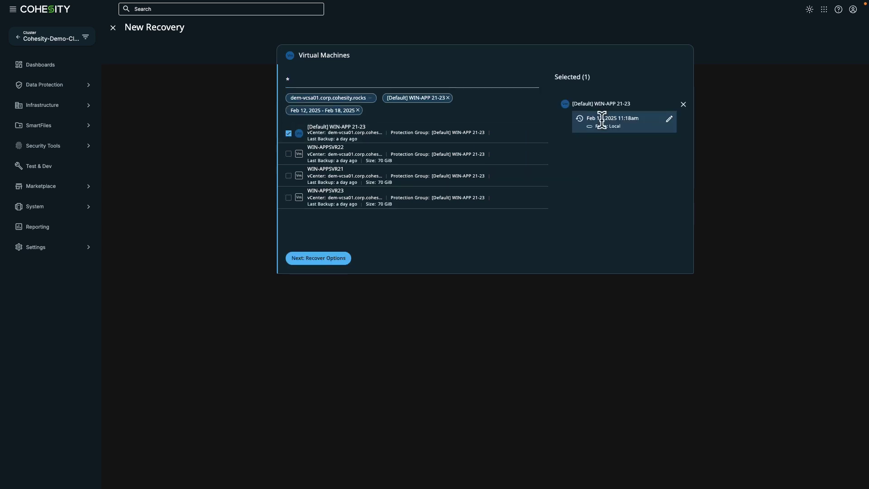
- Use the Feb 17, 2025 11:18am Cloud Vault copy as the recovery point
{"action": "left_click", "coordinate": [669, 119]}
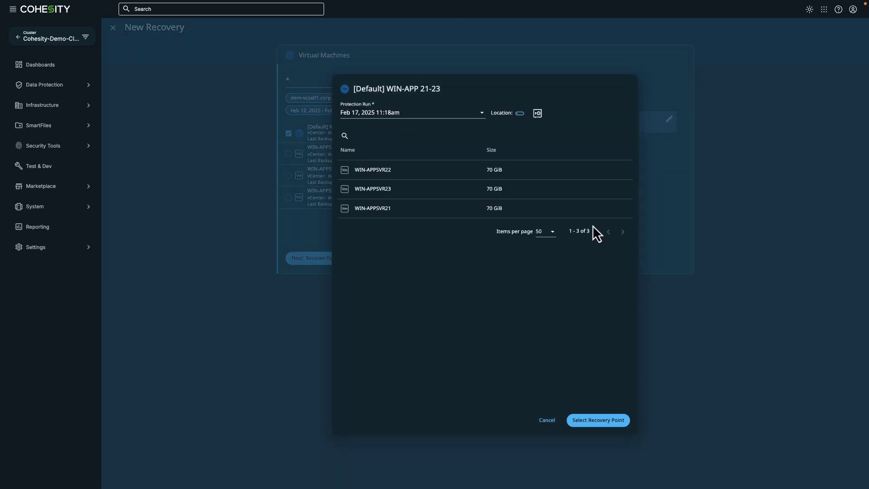
{"action": "left_click", "coordinate": [537, 113]}
{"action": "left_click", "coordinate": [598, 420]}
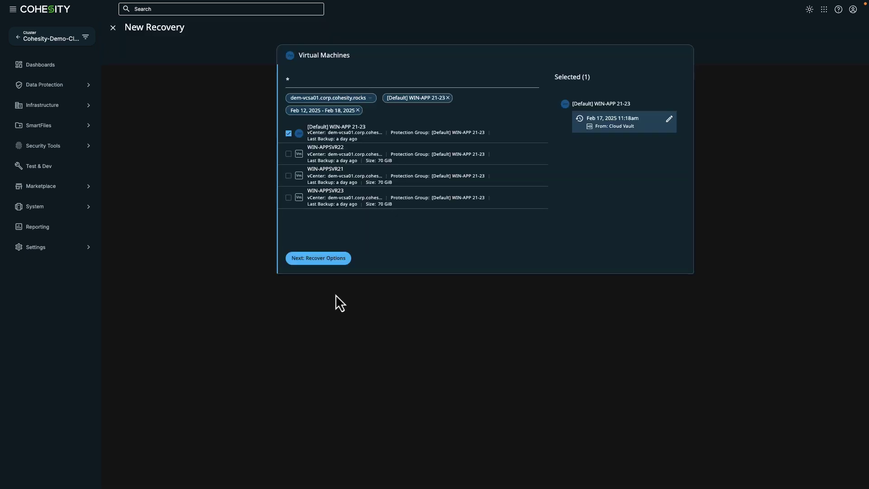
- Recover to a new location: dem-vcsa01.corp.cohesity.rocks, Isolated Resource Pool, cohesity_int_3564394_1768, Stark_Industries folder
{"action": "left_click", "coordinate": [320, 262]}
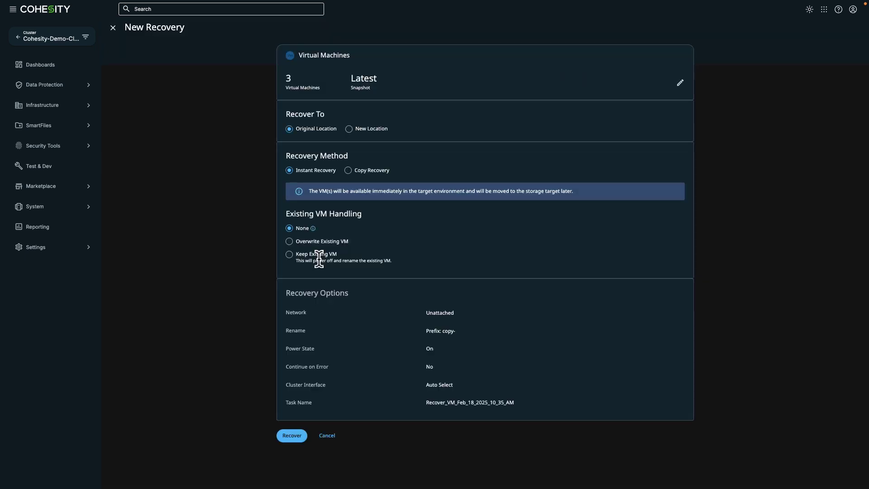
{"action": "left_click", "coordinate": [352, 131]}
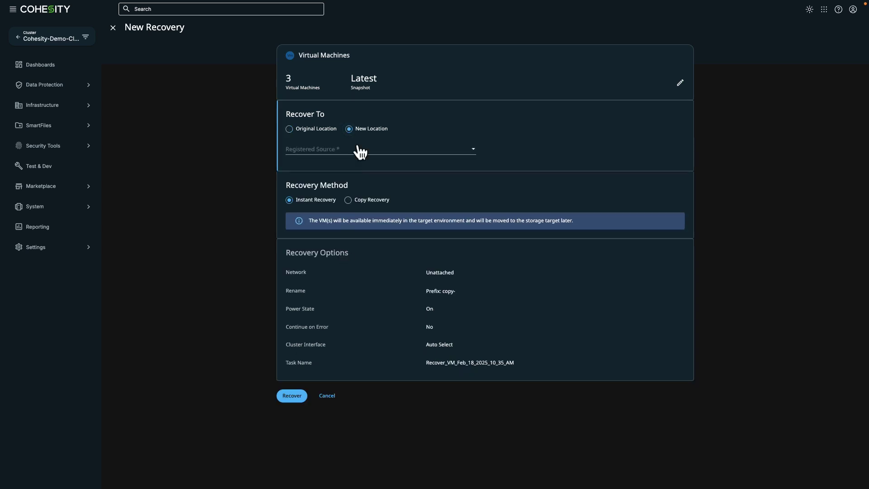
{"action": "left_click", "coordinate": [359, 151]}
{"action": "left_click", "coordinate": [355, 184]}
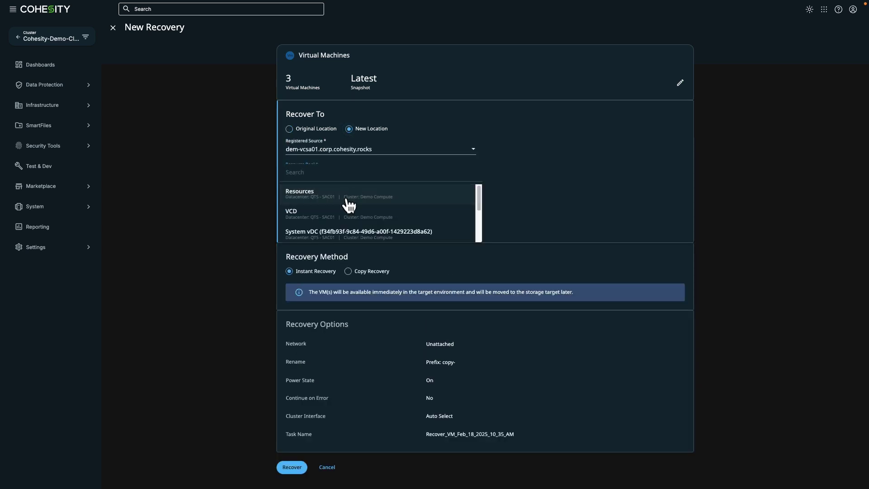
{"action": "scroll", "coordinate": [358, 221], "scroll_direction": "down", "scroll_amount": 1}
{"action": "left_click", "coordinate": [364, 235]}
{"action": "left_click", "coordinate": [371, 200]}
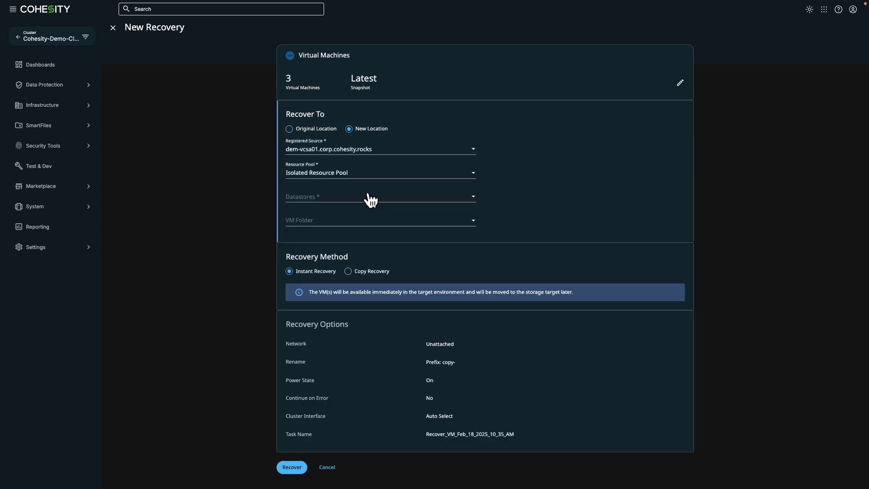
{"action": "left_click", "coordinate": [464, 231]}
{"action": "left_click", "coordinate": [420, 262]}
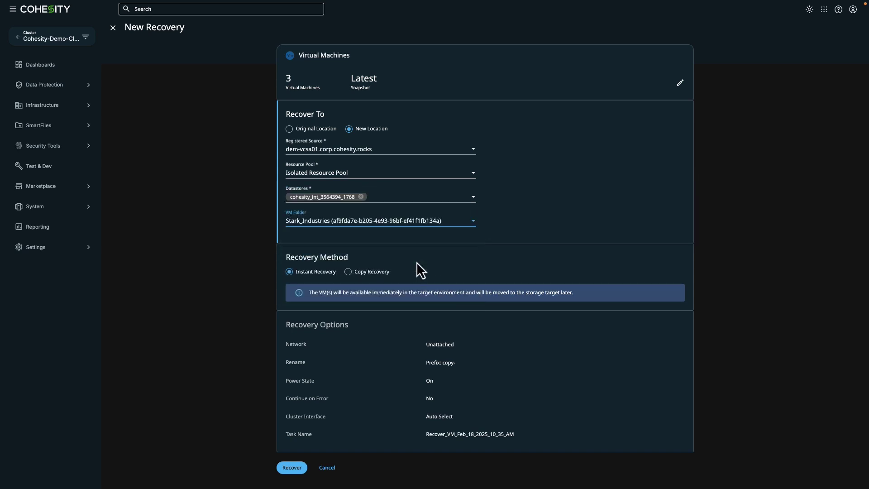
- Prefix recovered VM names with scjyt718 and submit the recovery for quorum approval
{"action": "left_click", "coordinate": [398, 361]}
{"action": "type", "text": "scjyt718"}
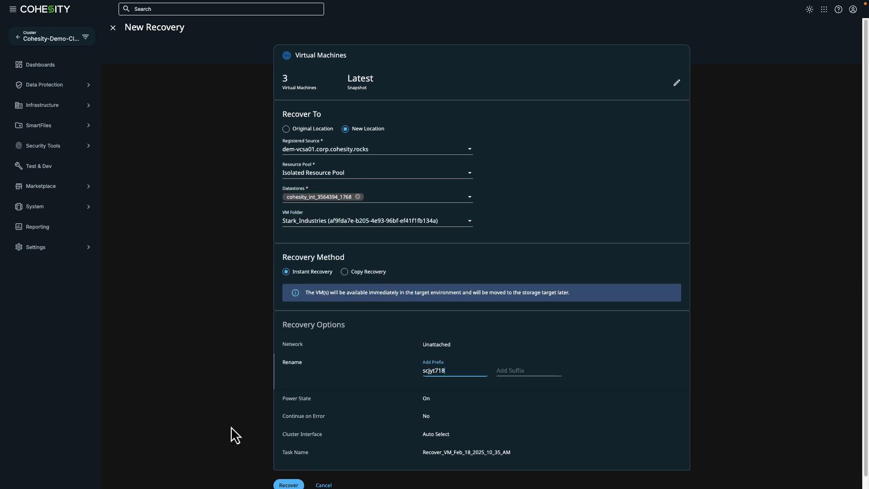
{"action": "scroll", "coordinate": [231, 426], "scroll_direction": "down", "scroll_amount": 1}
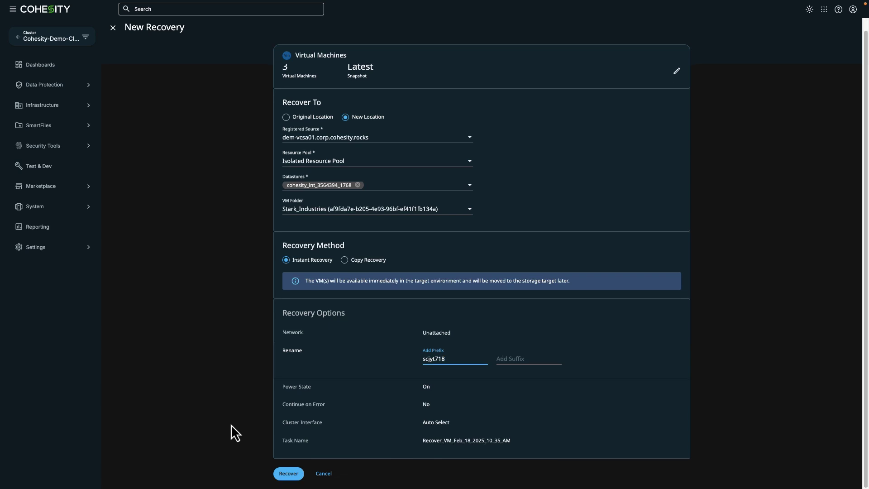
{"action": "left_click", "coordinate": [281, 476]}
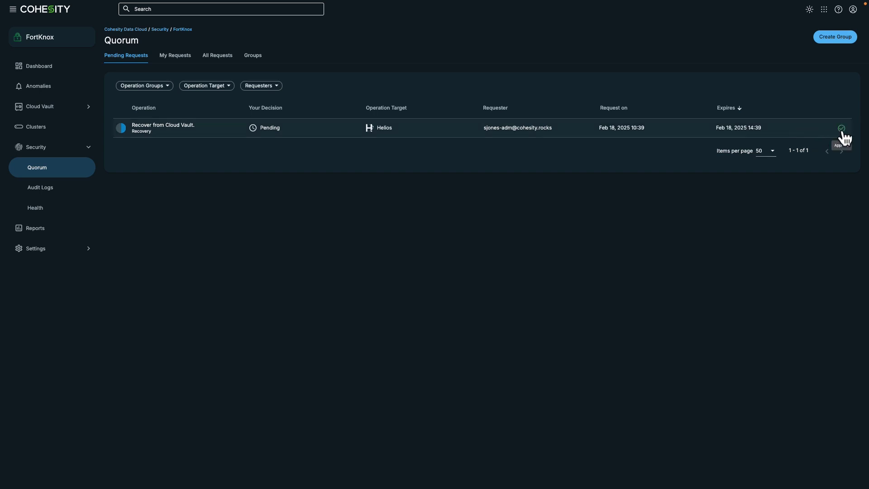
- Approve the Recover from Cloud Vault quorum request with the comment 'Approved', then view Recoveries
{"action": "left_click", "coordinate": [843, 130]}
{"action": "type", "text": "Approved"}
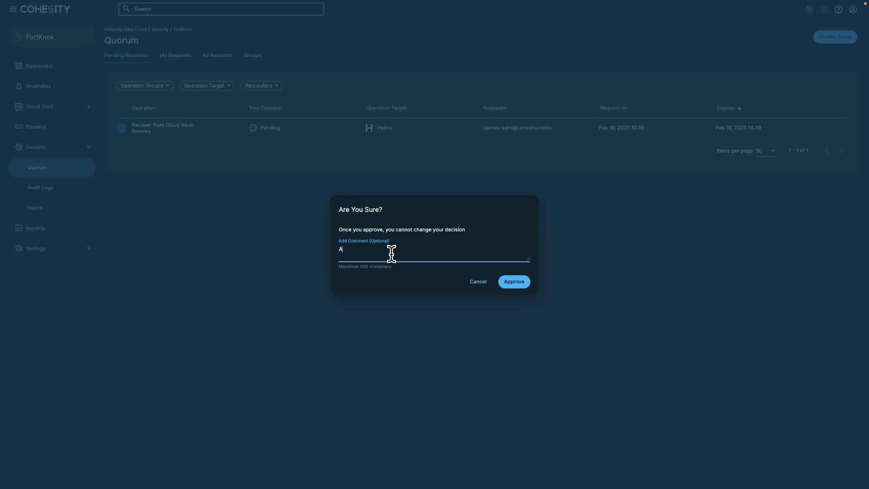
{"action": "left_click", "coordinate": [514, 282]}
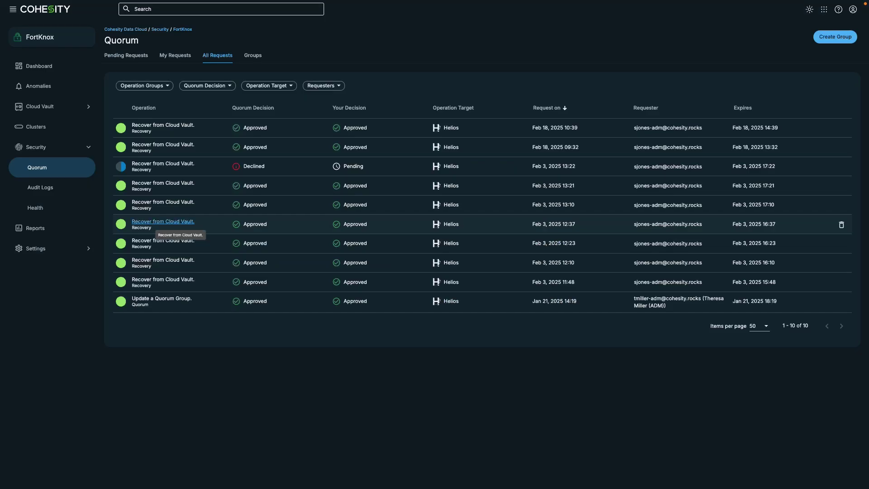
{"action": "left_click", "coordinate": [163, 221]}
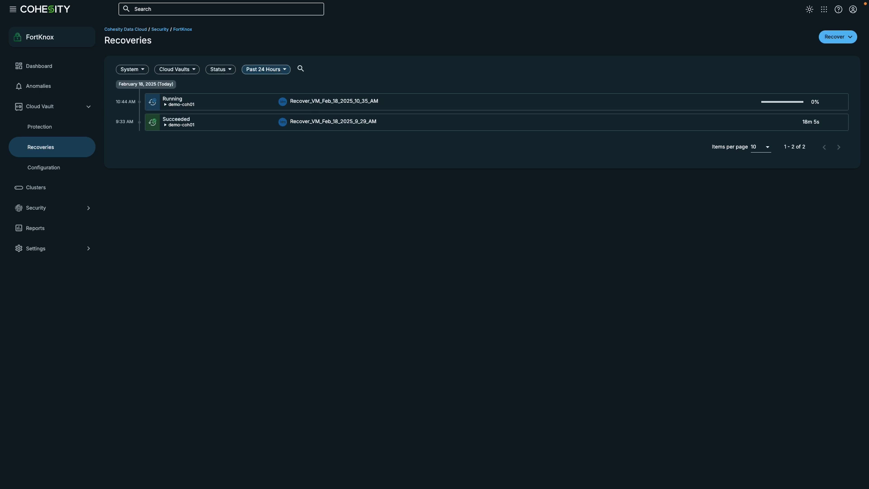
- Open Recover_VM_Feb_18_2025_10_35_AM to confirm all 3 VMs succeeded in 13m 57s
{"action": "left_click", "coordinate": [240, 105]}
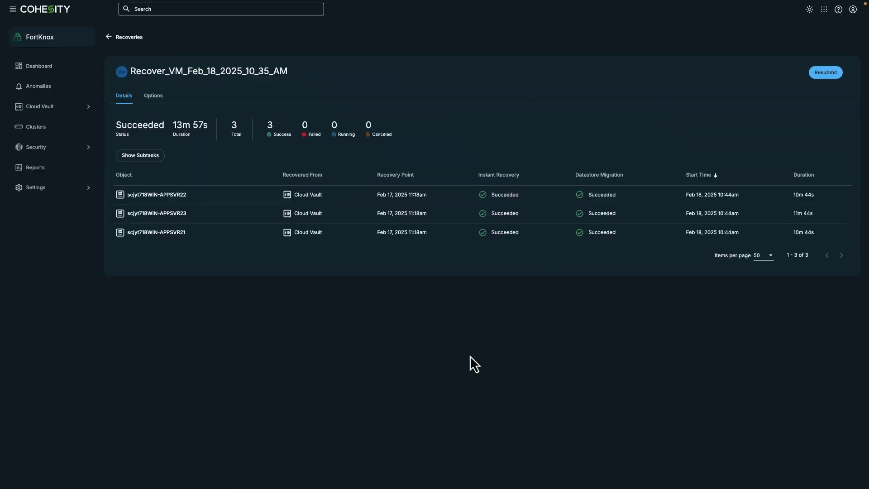